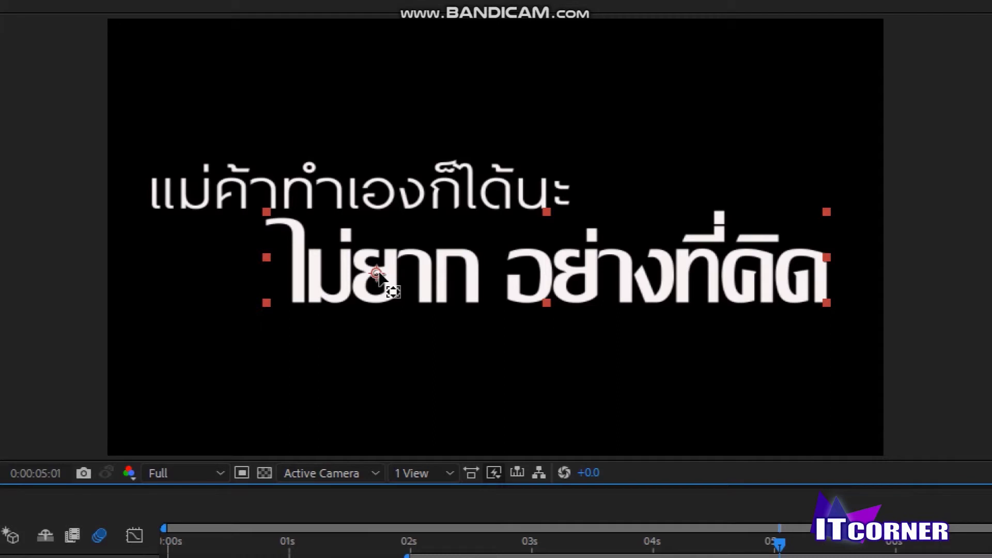
# Try the lower text line's anchor point farther right along the text, and return it to the letter ย
pyautogui.moveTo(379, 275)
pyautogui.mouseDown()
pyautogui.moveTo(789, 274)
pyautogui.moveTo(633, 268)
pyautogui.mouseUp()
pyautogui.moveTo(535, 264)
pyautogui.mouseDown()
pyautogui.moveTo(383, 279)
pyautogui.moveTo(377, 270)
pyautogui.mouseUp()
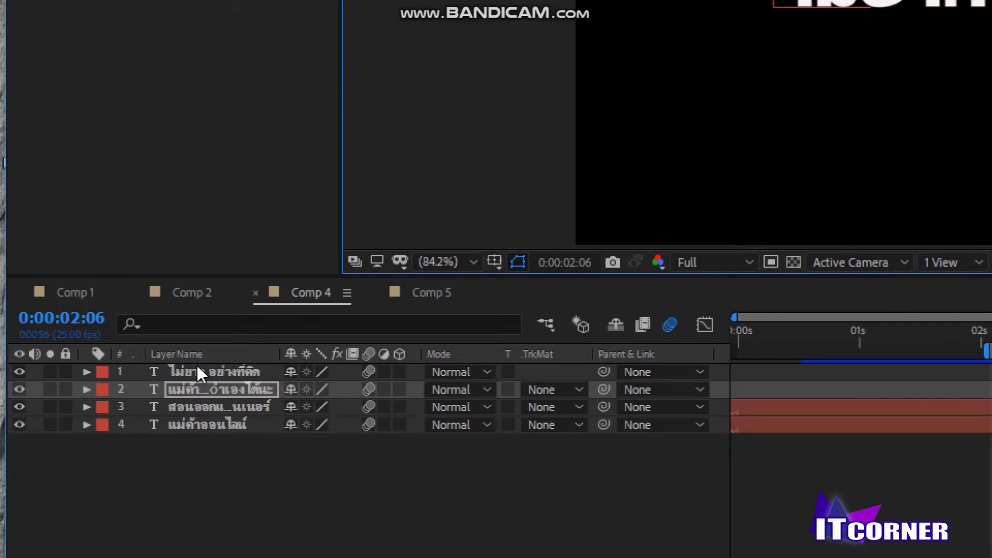
# Reveal the Scale, Position, Rotation and Opacity properties of the two uppermost text layers in Comp 4
pyautogui.click(98, 397)
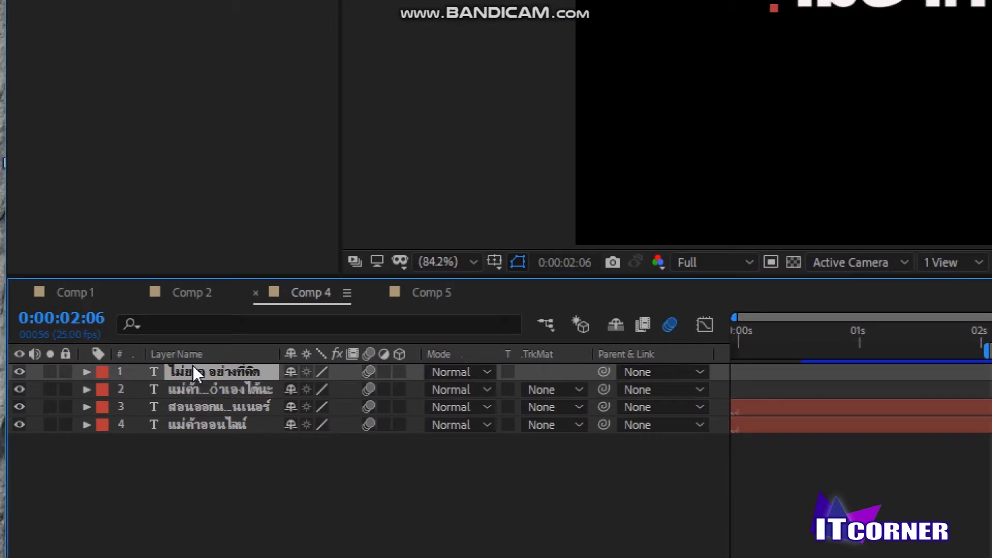
pyautogui.keyDown('shift'); pyautogui.click(190, 388); pyautogui.keyUp('shift')
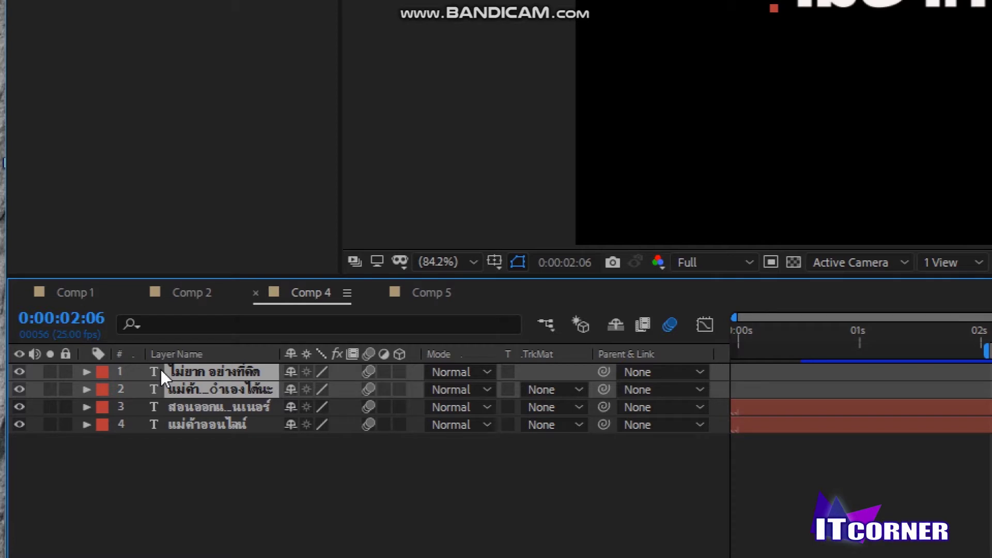
pyautogui.press('s')
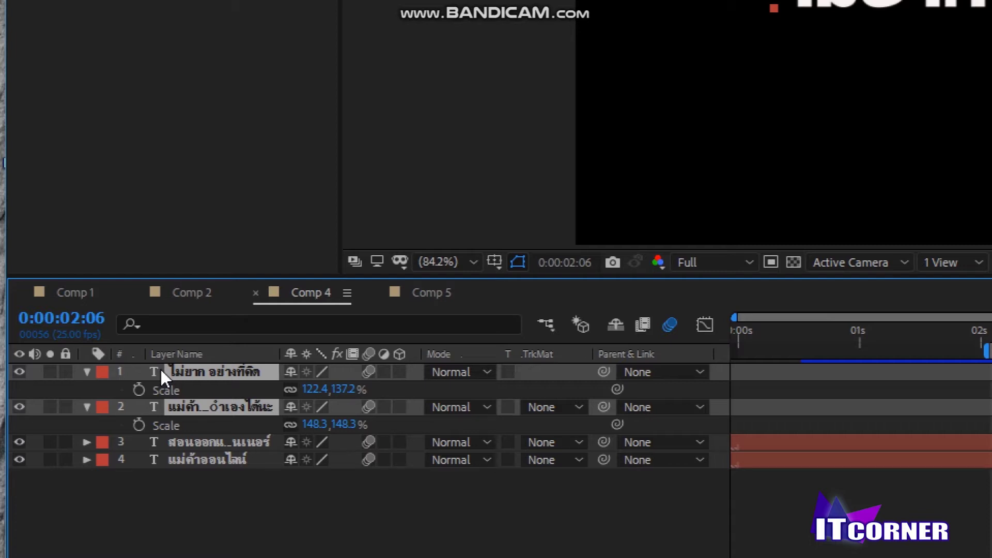
pyautogui.hotkey('shift', 'p')
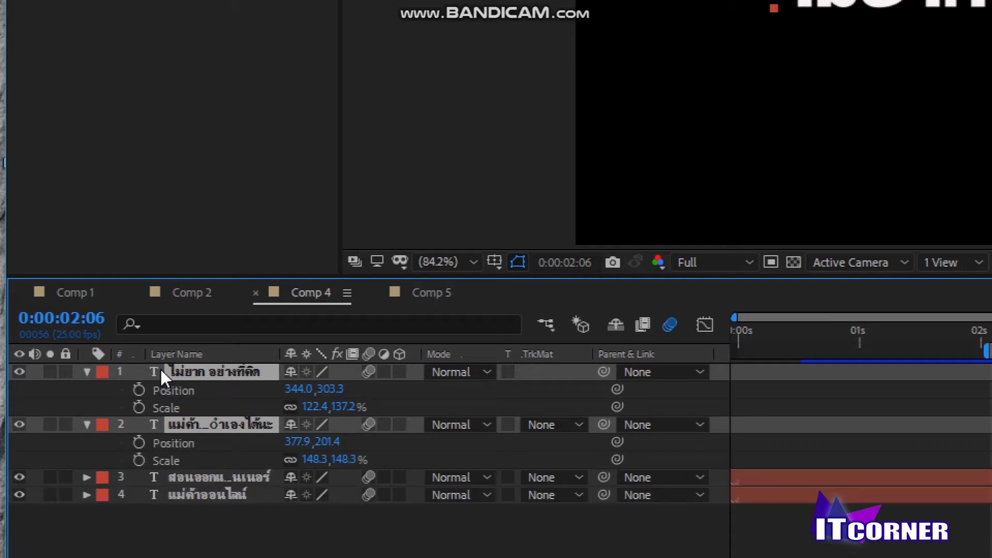
pyautogui.hotkey('shift', 'r')
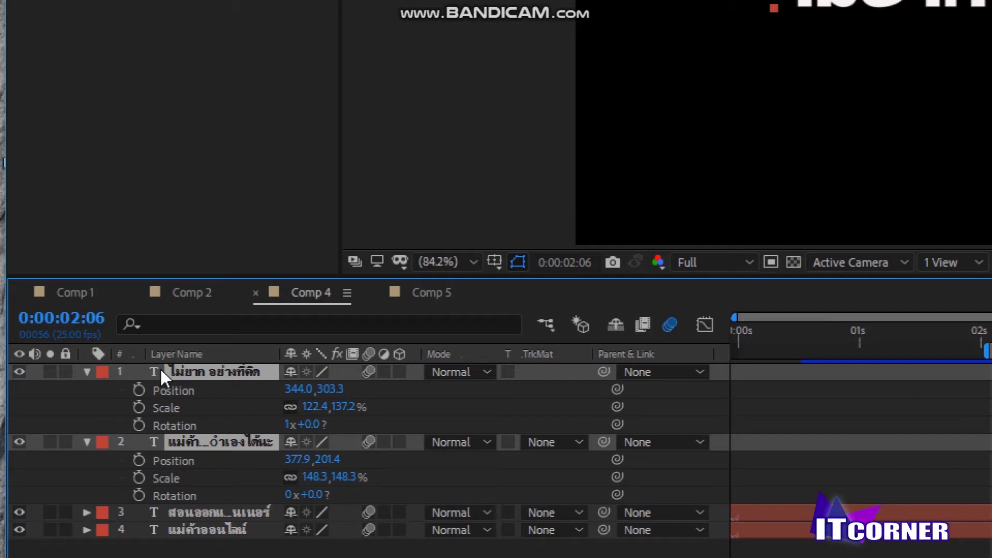
pyautogui.hotkey('shift', 't')
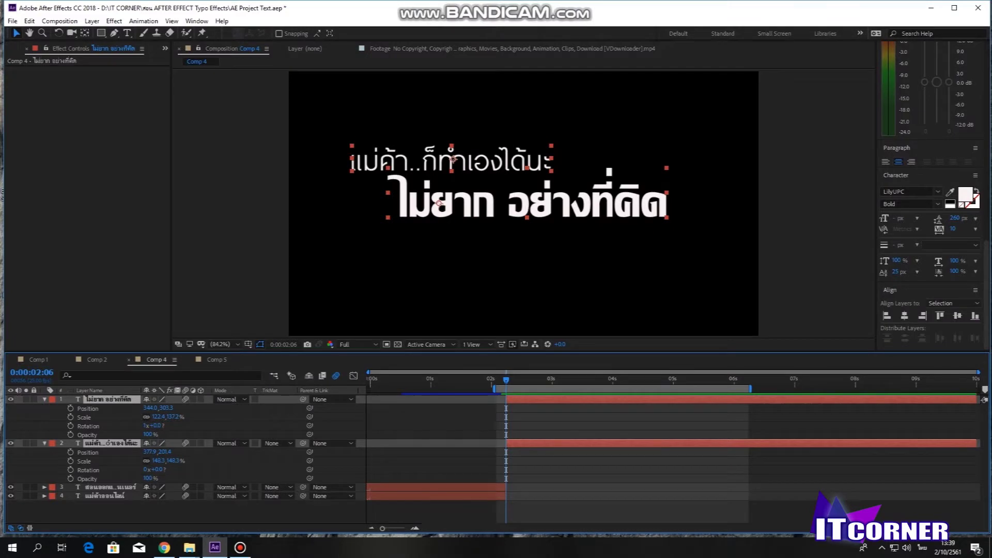
# Add Position, Scale, Rotation and Opacity keyframes at 0:00:04:00 to the ไม่ยาก อย่างที่คิด layer only
pyautogui.keyDown('ctrl'); pyautogui.click(358, 443); pyautogui.keyUp('ctrl')
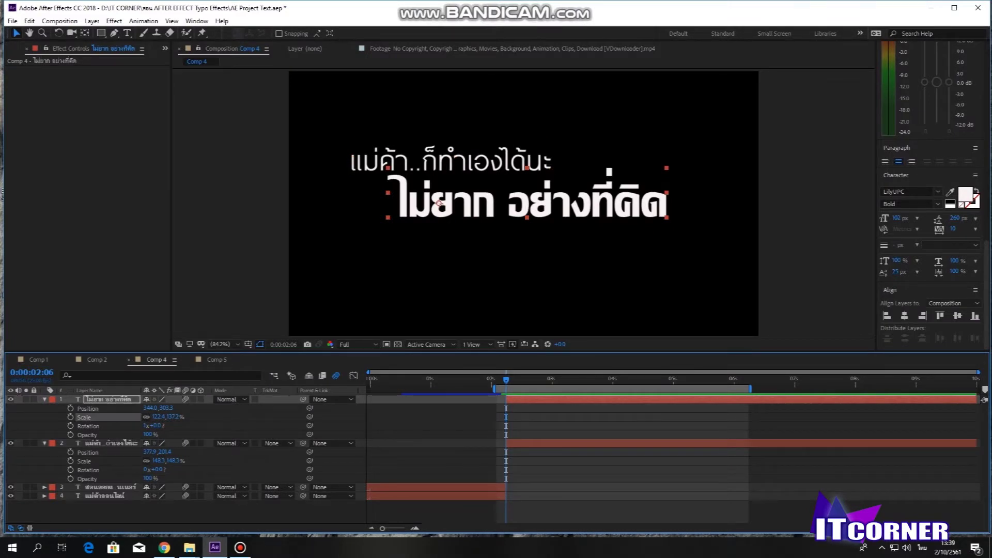
pyautogui.press('F2')
pyautogui.click(359, 400)
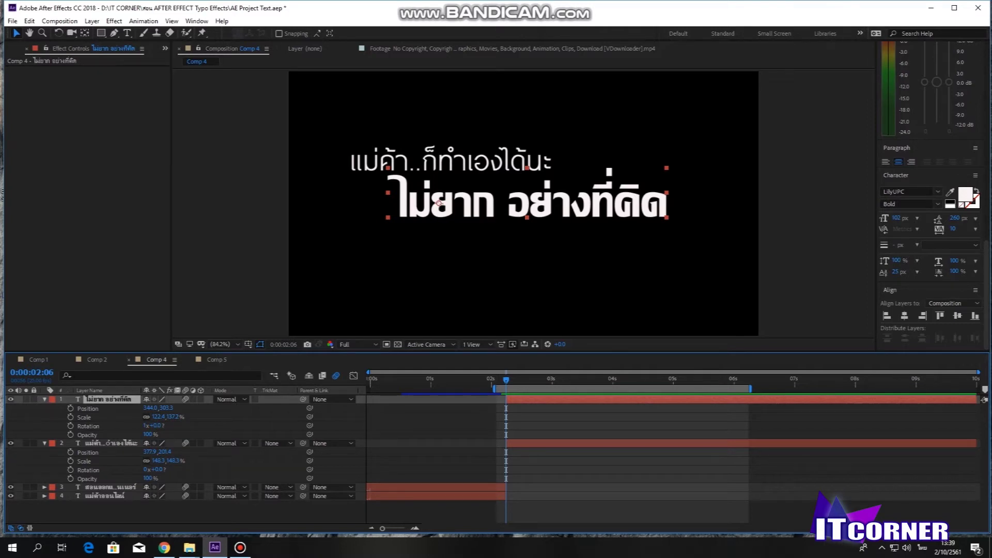
pyautogui.moveTo(507, 381); pyautogui.dragTo(709, 388)
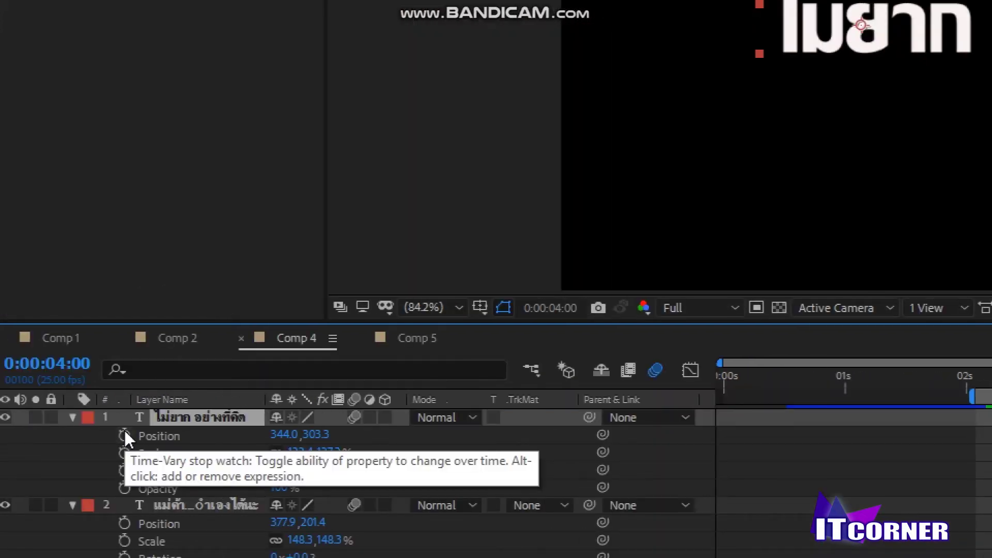
pyautogui.click(124, 436)
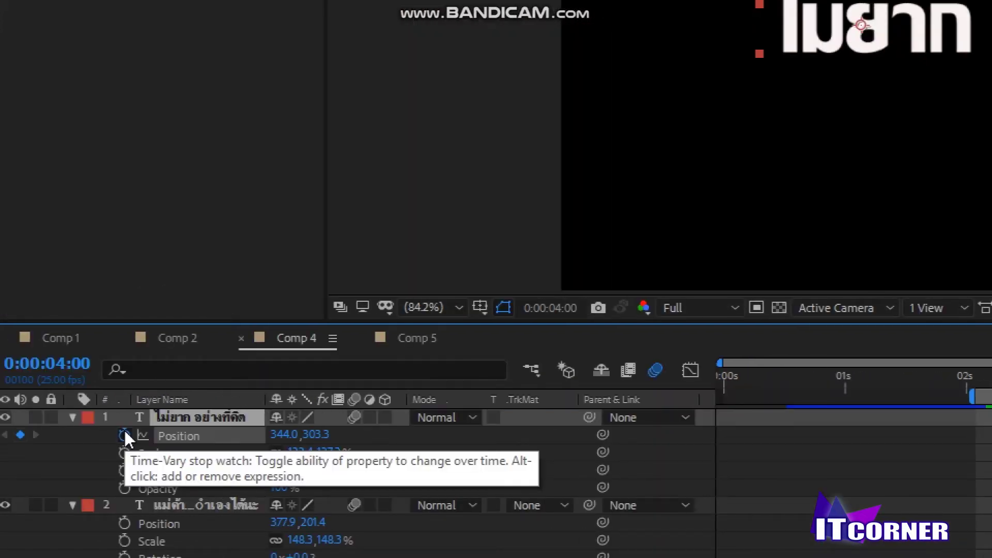
pyautogui.click(124, 454)
pyautogui.click(124, 471)
pyautogui.click(124, 489)
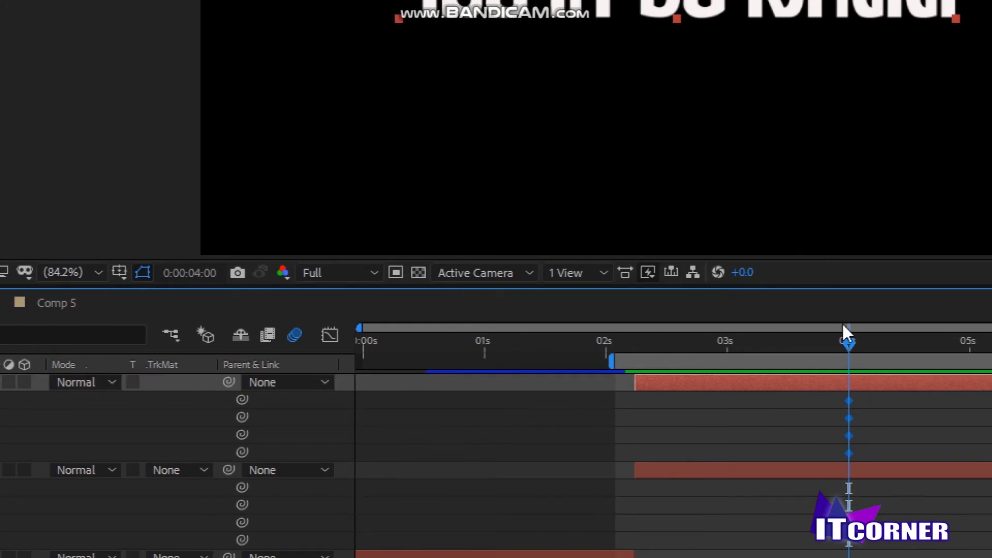
# At 0:00:02:06, set the ไม่ยาก อย่างที่คิด layer's Rotation to -2 revolutions
pyautogui.moveTo(848, 344); pyautogui.dragTo(632, 386)
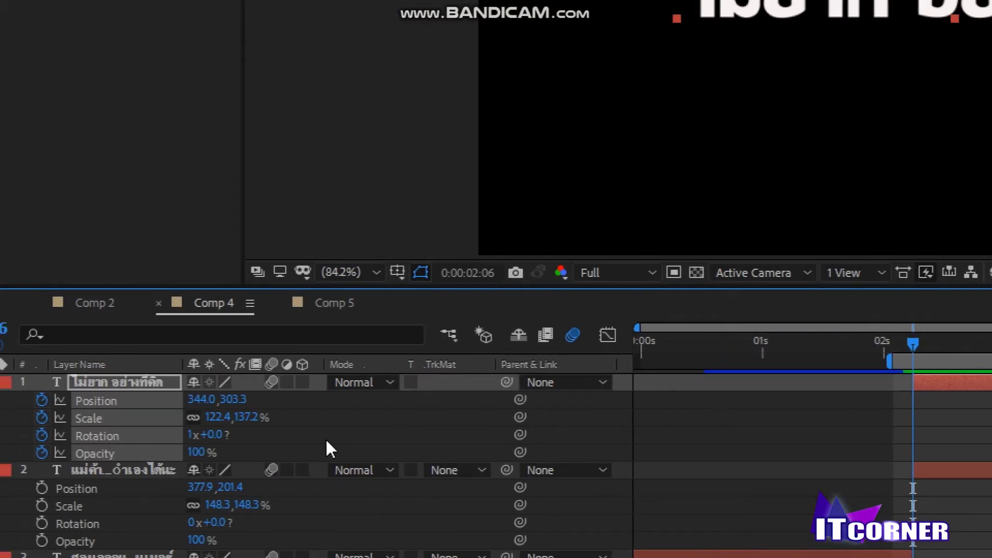
pyautogui.click(331, 438)
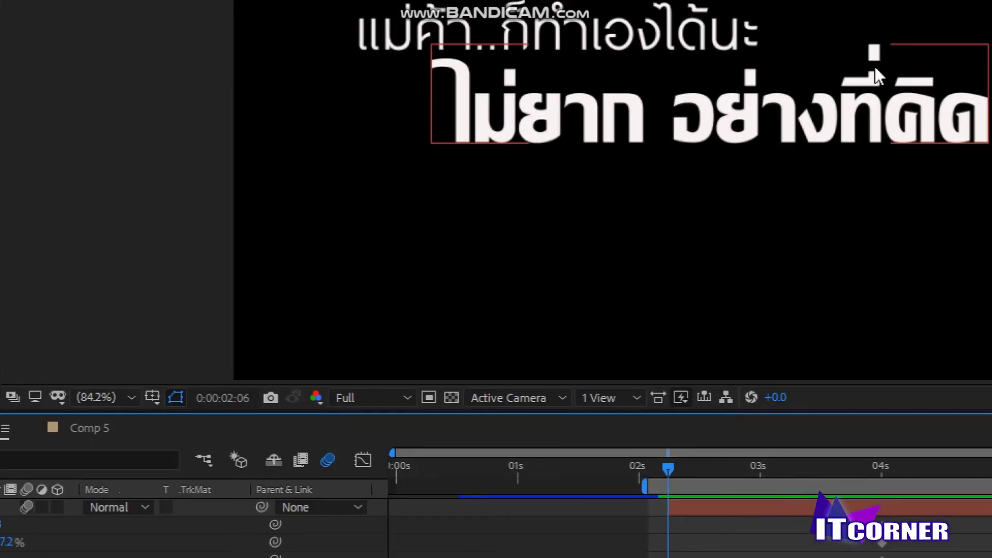
pyautogui.click(842, 132)
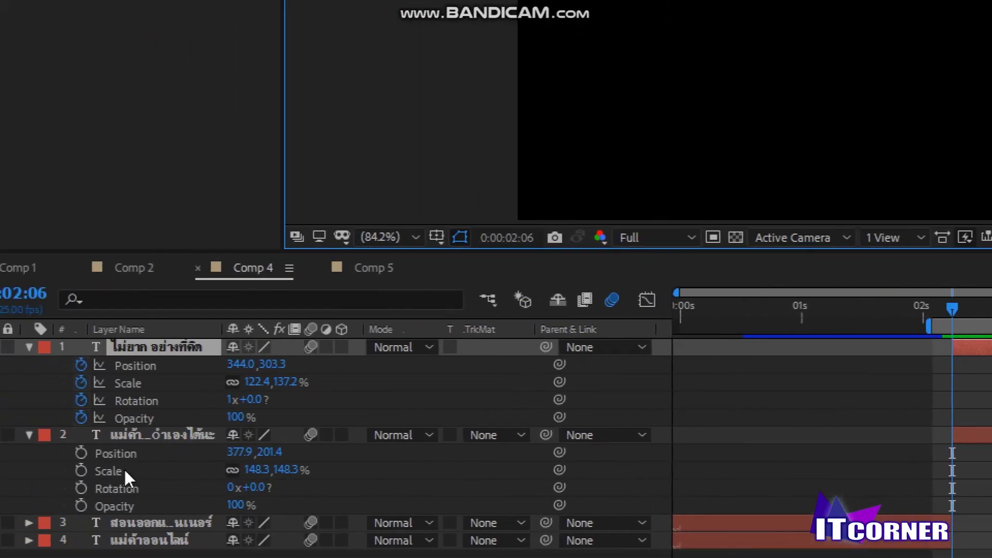
pyautogui.click(233, 400)
pyautogui.write('-2')
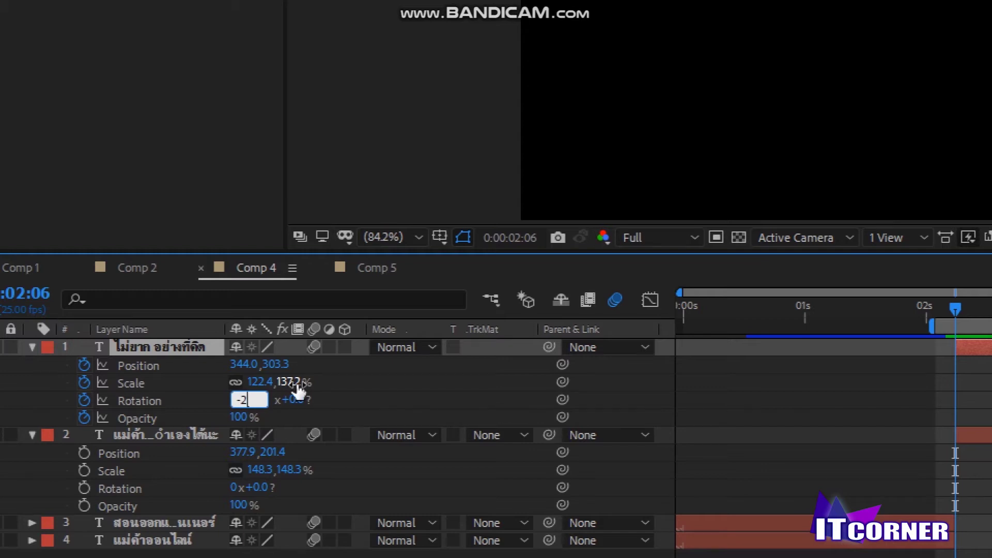
pyautogui.press('Return')
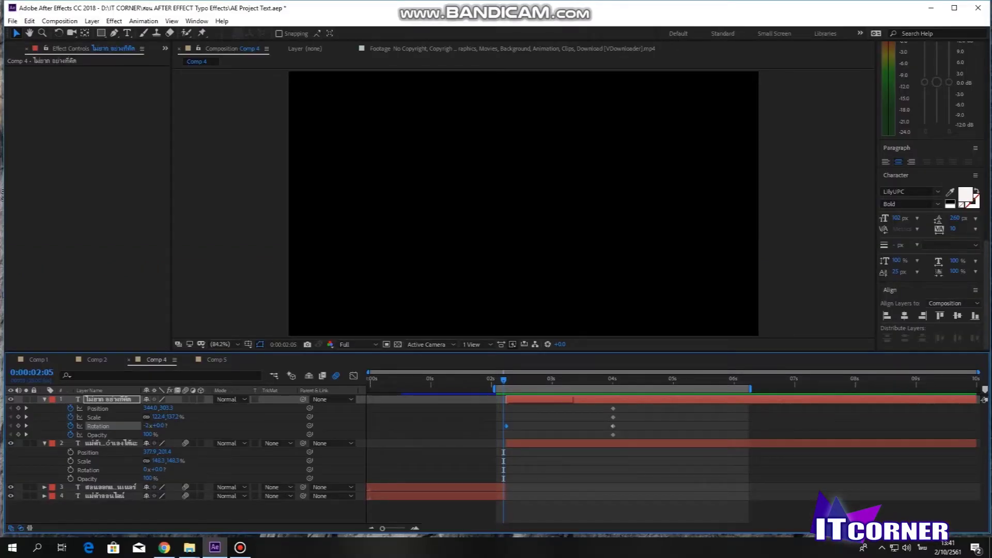
# Preview the spin and shift all four keyframes at 4 seconds earlier, to just after 3 seconds
pyautogui.press('space')
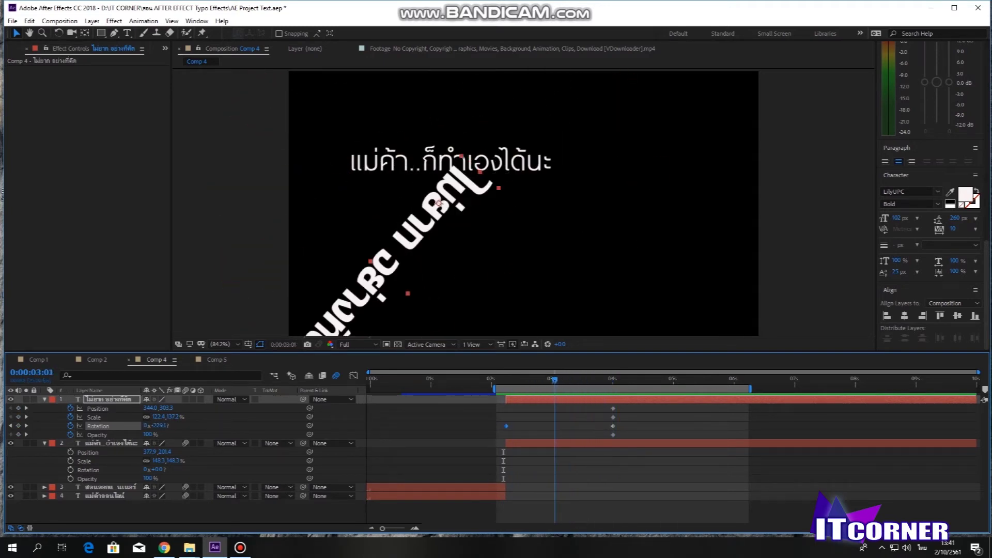
pyautogui.press('space')
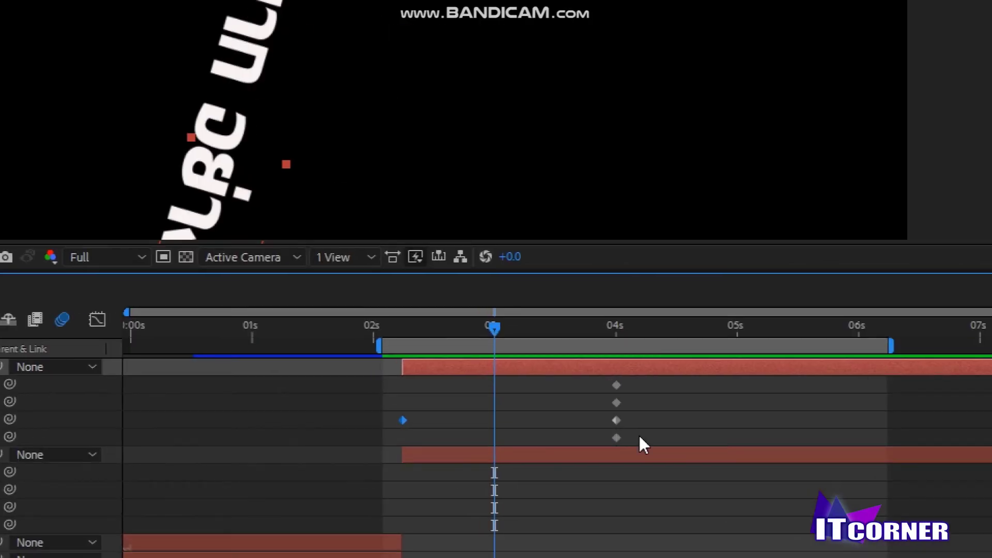
pyautogui.moveTo(630, 445); pyautogui.dragTo(586, 362)
pyautogui.moveTo(616, 385); pyautogui.dragTo(510, 385)
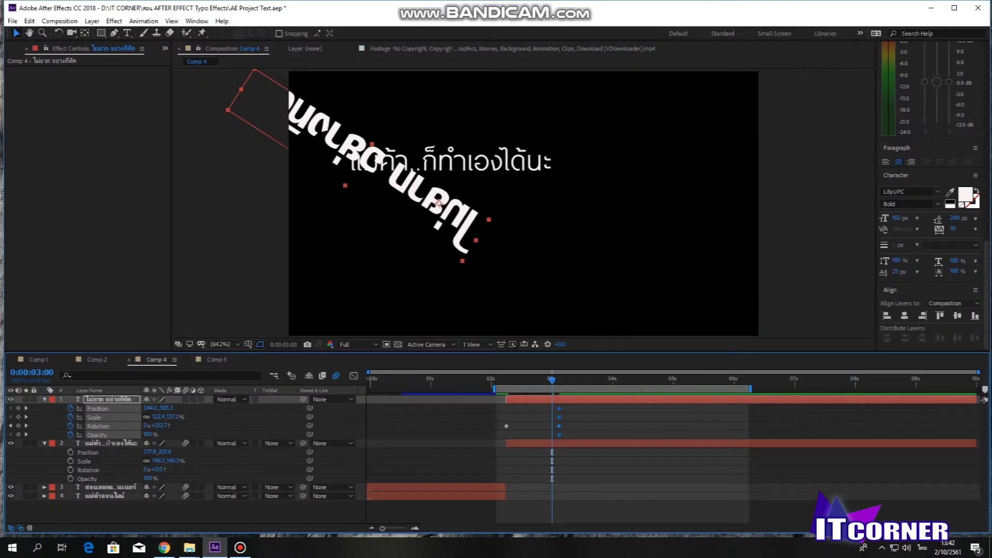
# Examine the shortened spin of the lower text line by scrubbing and playing it from 0:00:02:06
pyautogui.press('pageup')
pyautogui.press('pageup')
pyautogui.press('pageup')
pyautogui.press('pageup')
pyautogui.press('pageup')
pyautogui.press('pageup')
pyautogui.press('pageup')
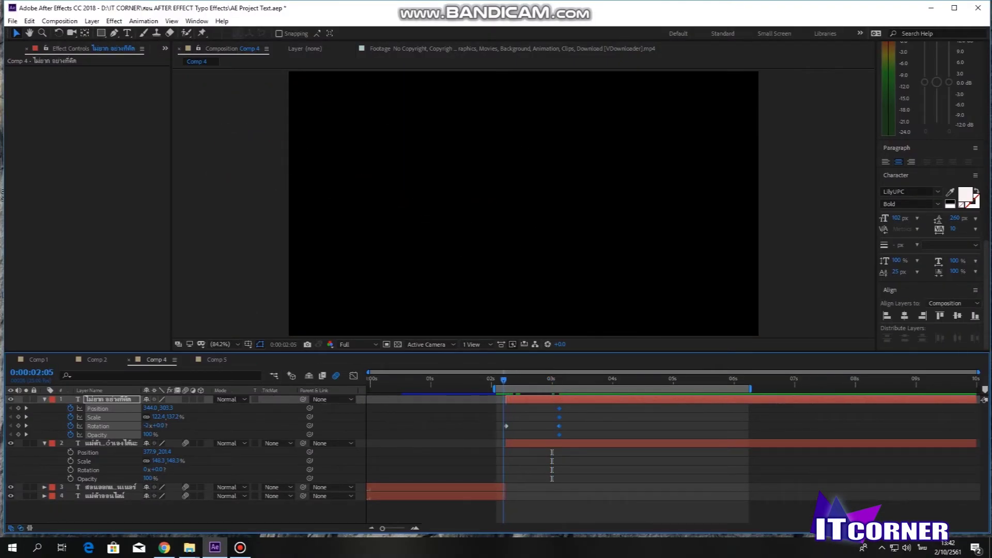
pyautogui.press('pagedown')
pyautogui.press('pagedown')
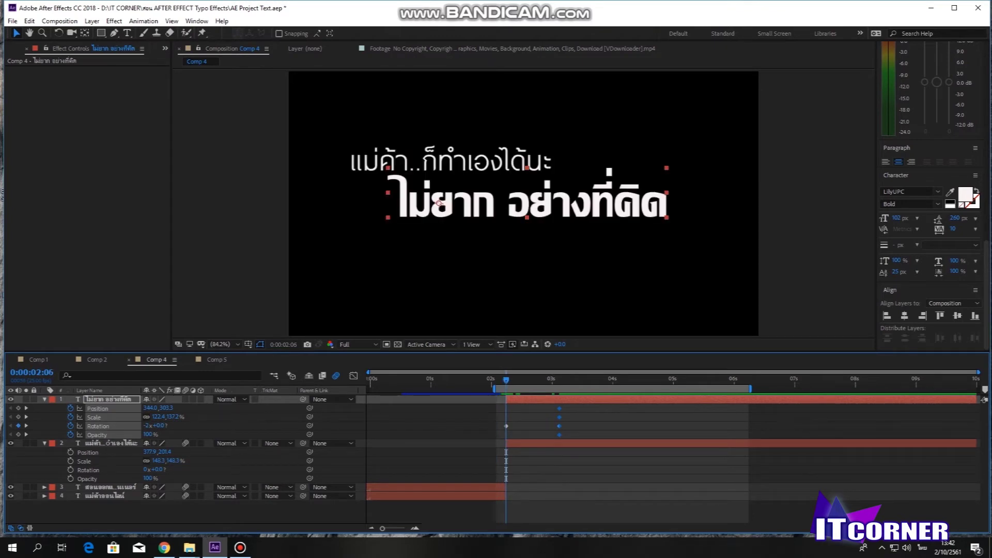
pyautogui.press('space')
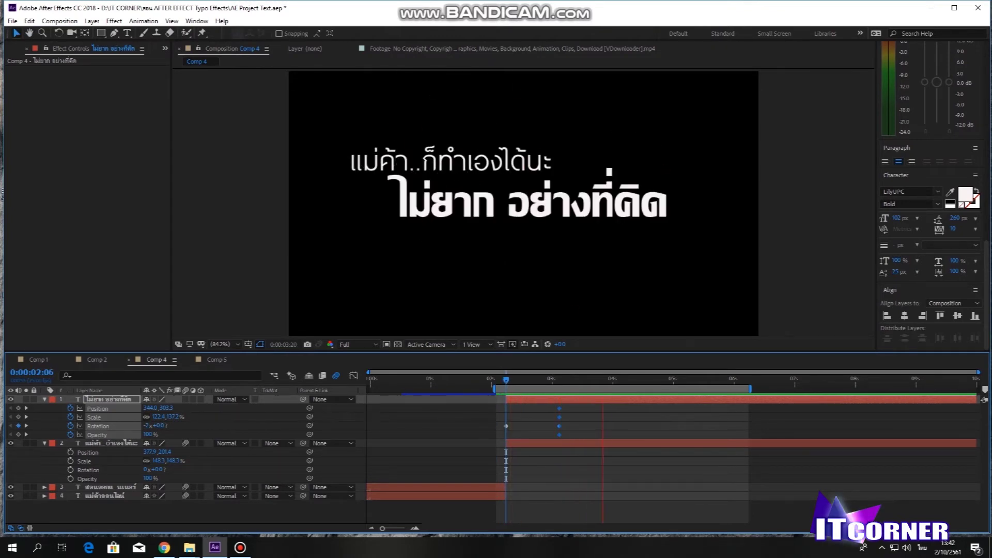
pyautogui.press('space')
pyautogui.press('pageup')
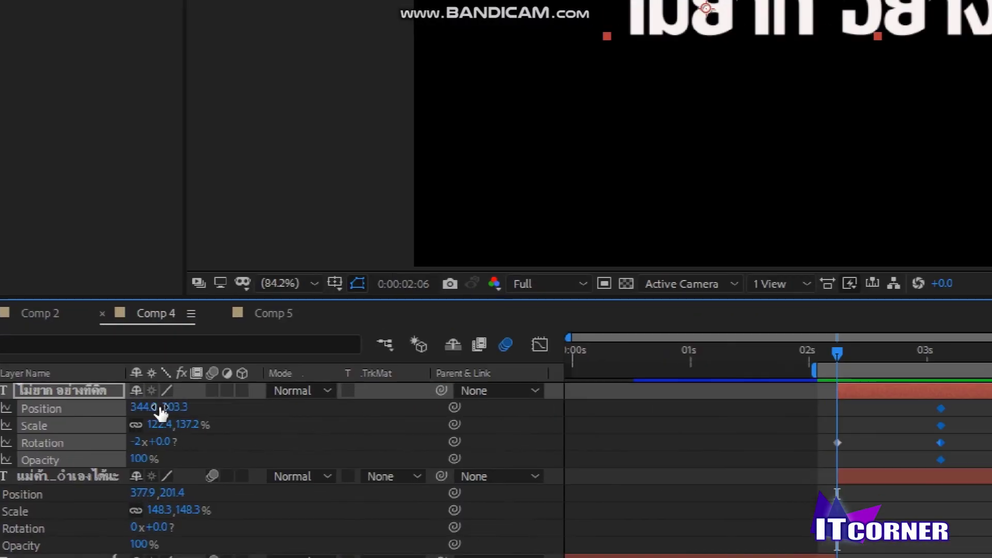
pyautogui.moveTo(147, 426); pyautogui.dragTo(146, 439)
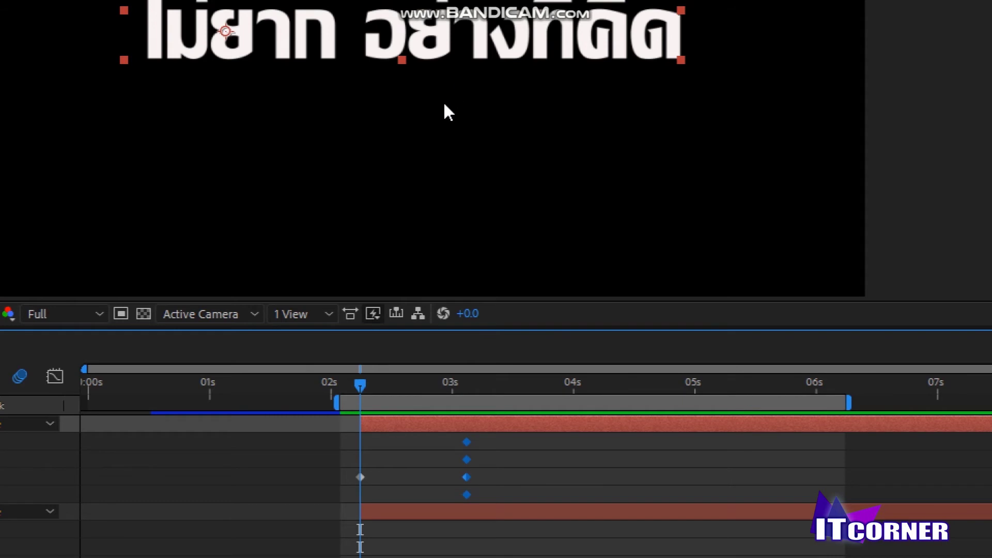
pyautogui.press('space')
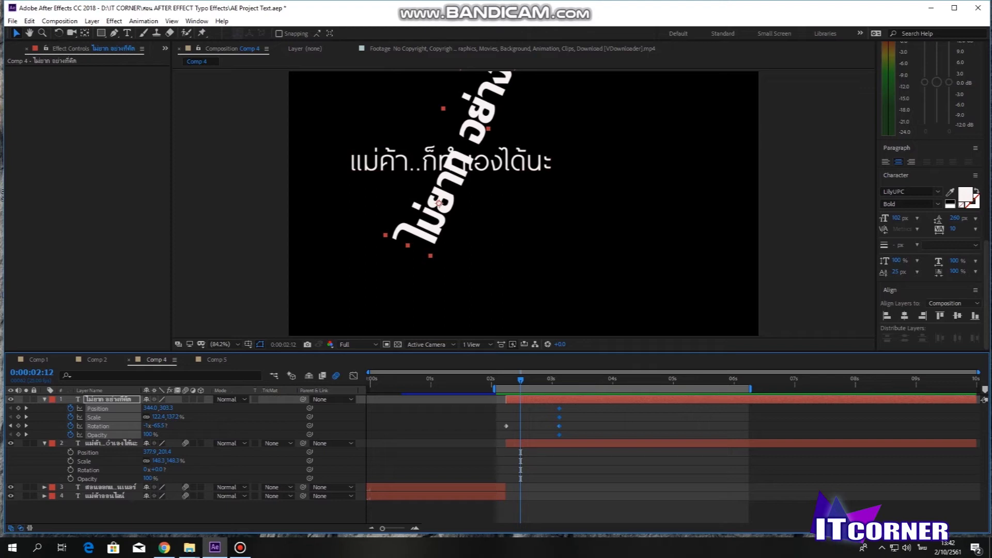
# At 0:00:02:06, shrink the ไม่ยาก อย่างที่คิด text proportionally to about 35% scale, undoing the distorted first resize
pyautogui.click(506, 379)
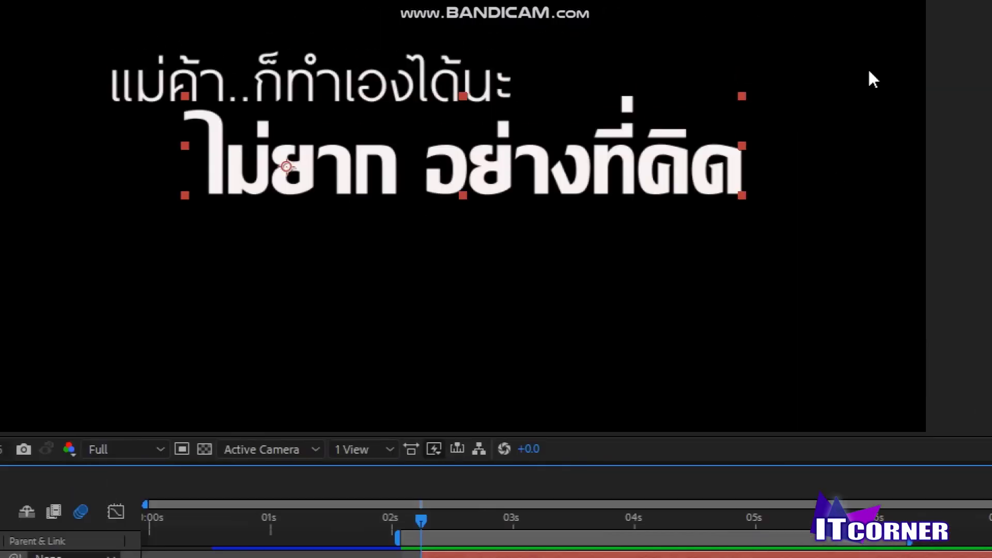
pyautogui.moveTo(739, 93); pyautogui.dragTo(634, 137)
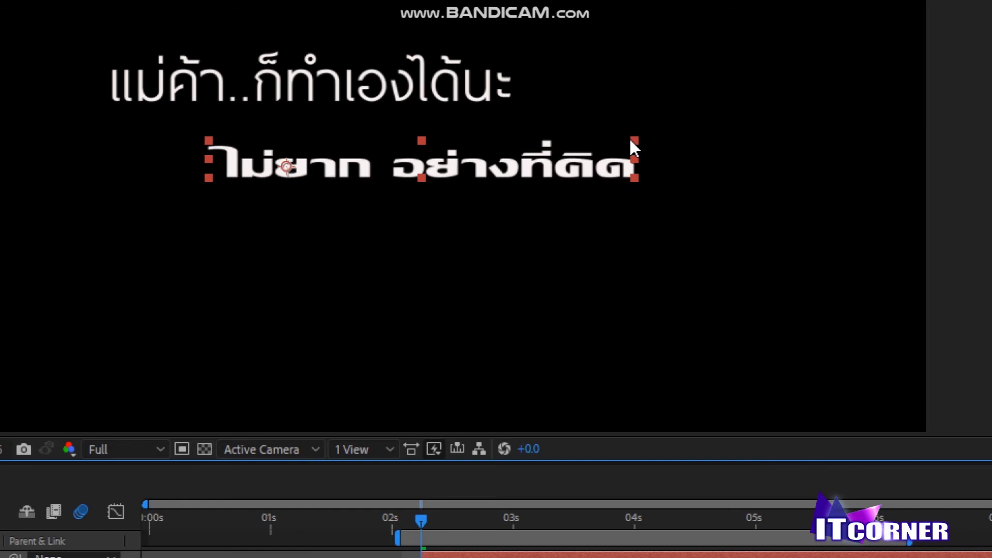
pyautogui.hotkey('ctrl', 'z')
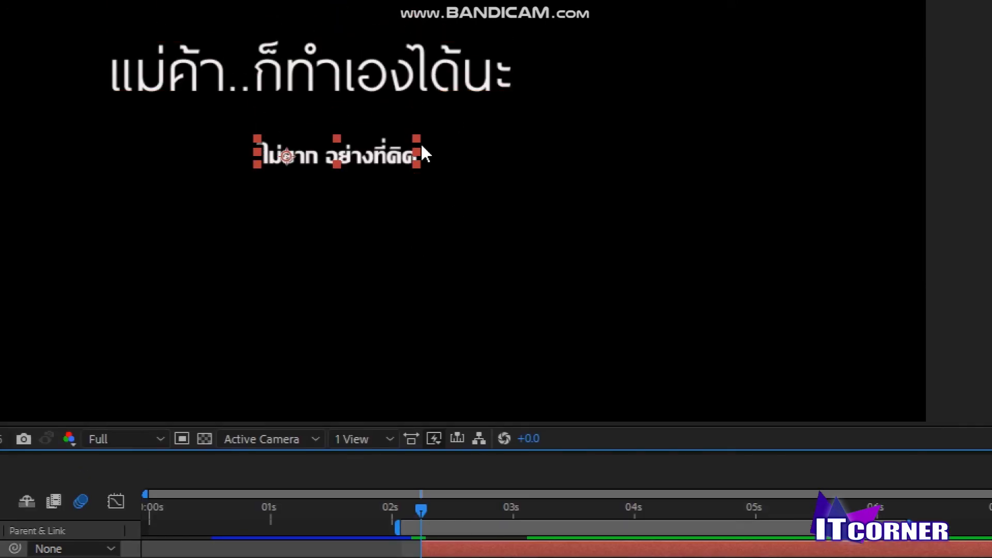
pyautogui.click(455, 129)
pyautogui.click(404, 157)
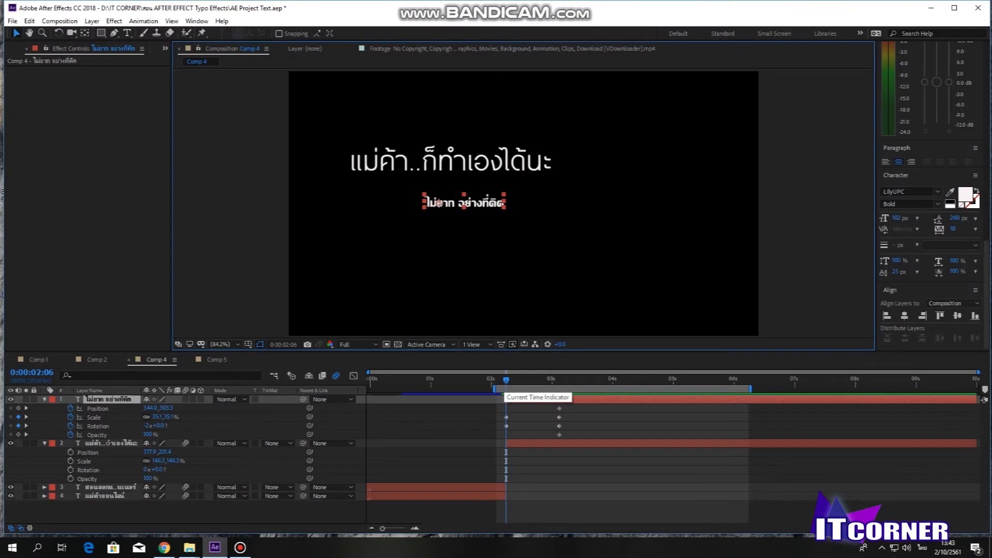
# Preview the growing spin and set the lower text layer's Rotation at 0:00:02:06 to -1 revolution
pyautogui.press('space')
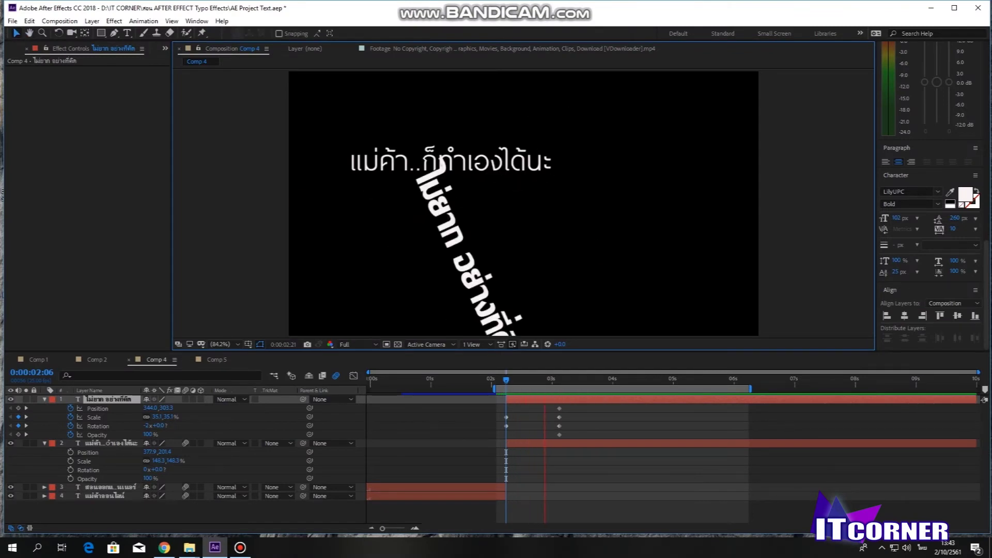
pyautogui.press('space')
pyautogui.moveTo(666, 380); pyautogui.dragTo(506, 380)
pyautogui.press('space')
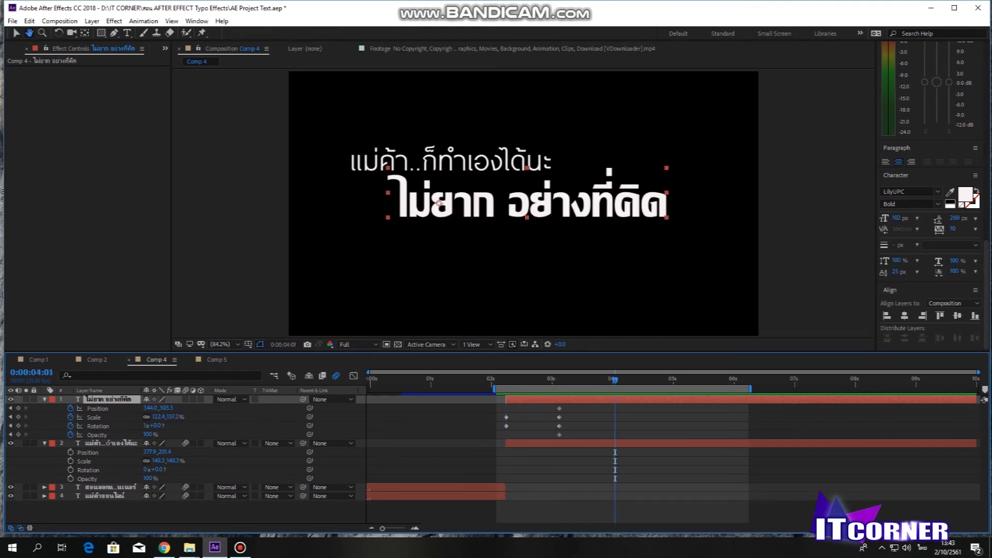
pyautogui.press('space')
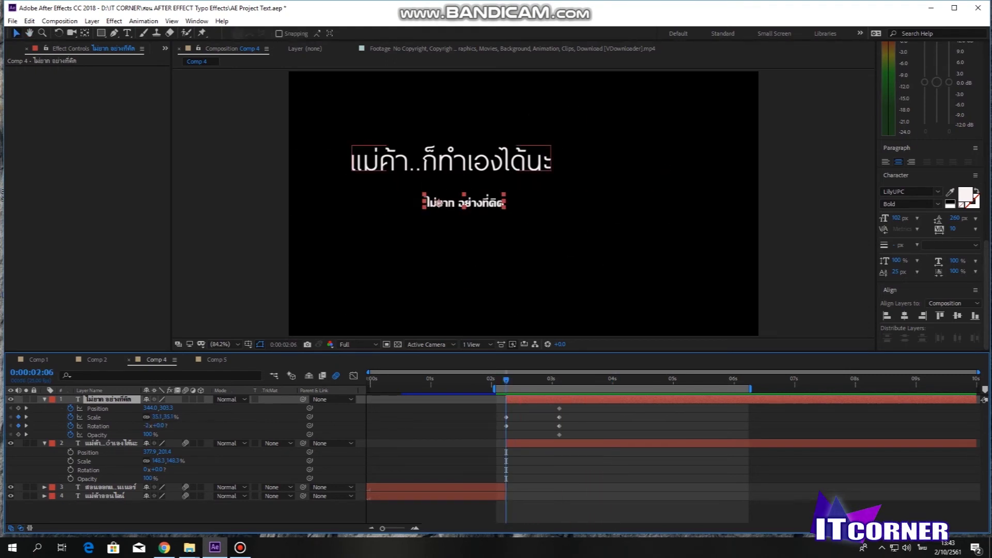
pyautogui.click(147, 425)
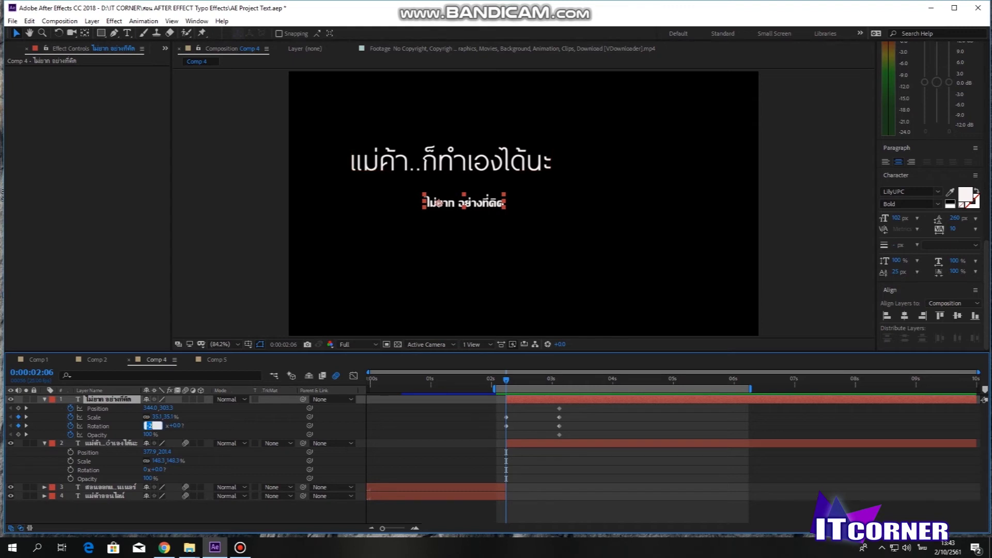
pyautogui.write('-1')
pyautogui.press('Return')
# Play the animation and shift the lower text layer's four ending keyframes slightly earlier, to about 0:00:02:23
pyautogui.press('space')
pyautogui.press('space')
pyautogui.moveTo(551, 404)
pyautogui.mouseDown()
pyautogui.moveTo(570, 440)
pyautogui.moveTo(548, 418)
pyautogui.mouseUp()
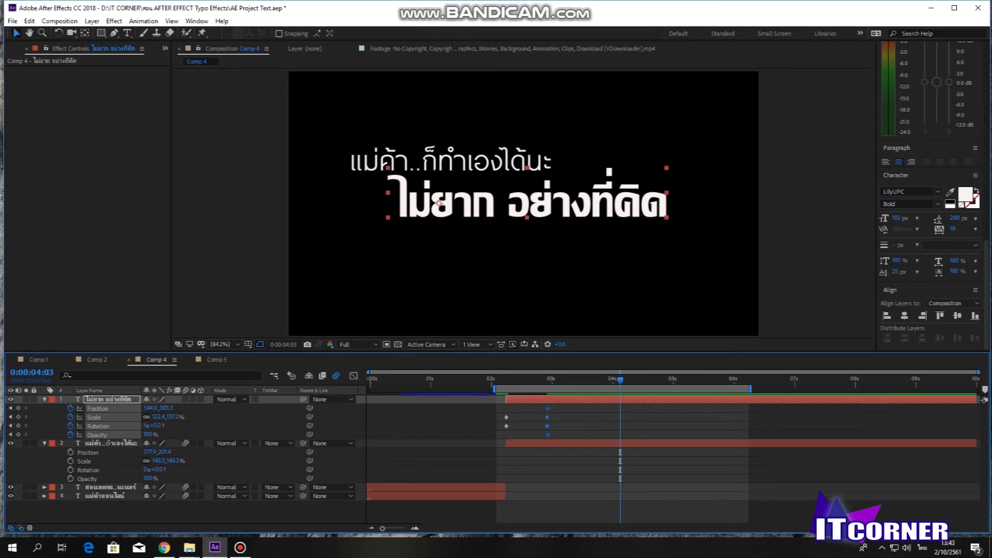
# Play the revised text entrance and examine it frame by frame between 0:00:02:06 and 0:00:02:22
pyautogui.press('space')
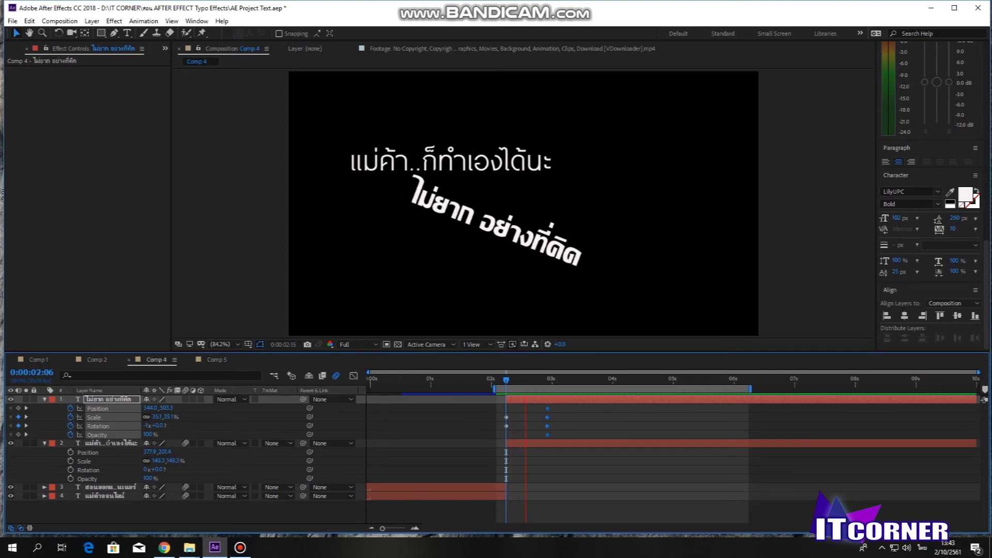
pyautogui.press('space')
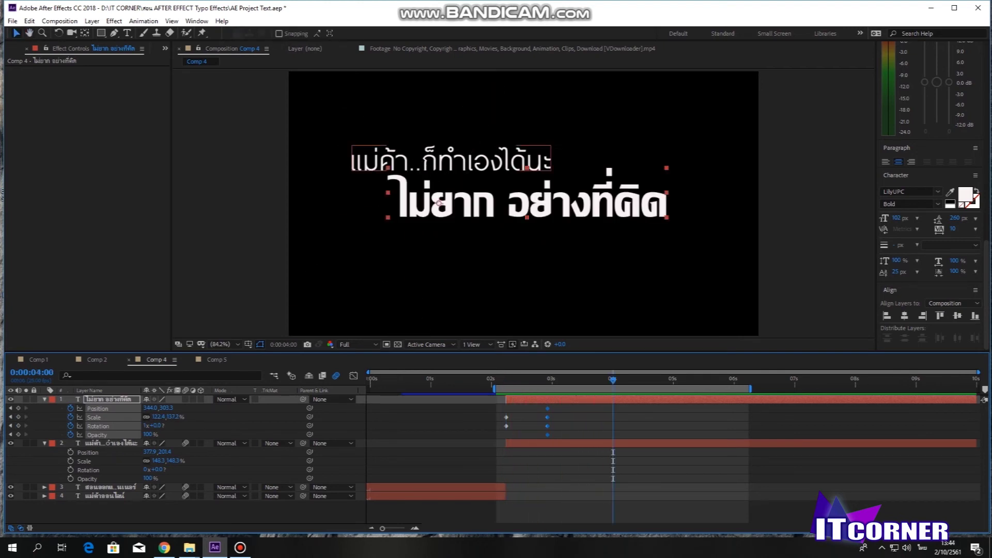
pyautogui.press('pageup')
pyautogui.press('pageup')
pyautogui.press('pageup')
pyautogui.press('pageup')
pyautogui.press('pageup')
pyautogui.press('pageup')
pyautogui.press('pageup')
pyautogui.press('pageup')
pyautogui.press('pageup')
pyautogui.press('pageup')
pyautogui.press('pageup')
pyautogui.press('pageup')
pyautogui.press('pageup')
pyautogui.press('pageup')
pyautogui.press('pageup')
pyautogui.press('pageup')
pyautogui.press('pageup')
pyautogui.press('pageup')
pyautogui.press('pageup')
pyautogui.press('pageup')
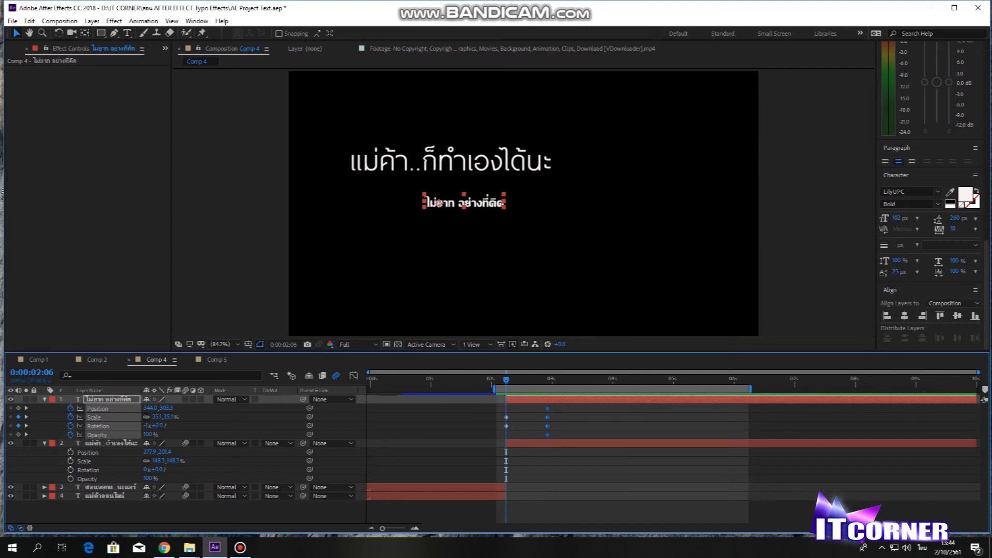
pyautogui.press('pagedown')
pyautogui.press('pagedown')
pyautogui.press('pagedown')
pyautogui.press('pagedown')
pyautogui.press('pagedown')
pyautogui.press('pagedown')
pyautogui.press('pagedown')
pyautogui.press('pagedown')
pyautogui.press('pagedown')
pyautogui.press('pagedown')
pyautogui.press('pagedown')
pyautogui.press('pagedown')
pyautogui.press('pagedown')
pyautogui.press('pagedown')
pyautogui.press('pagedown')
pyautogui.press('pagedown')
pyautogui.press('pagedown')
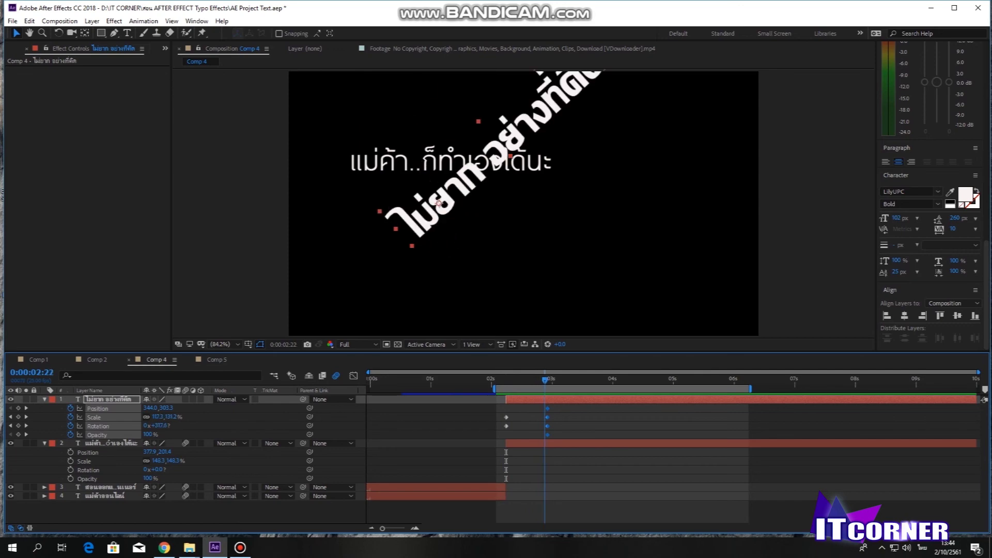